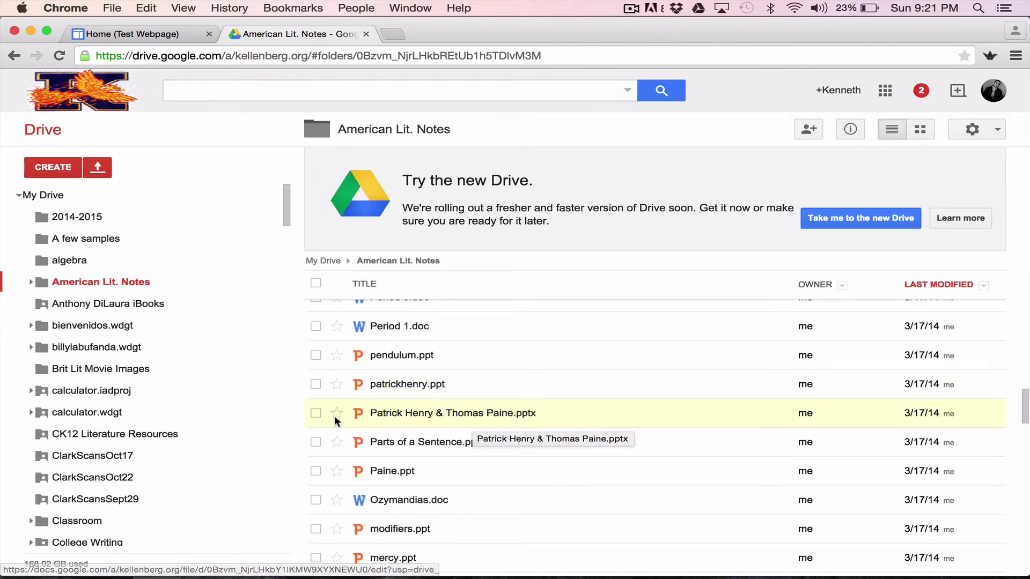
Select Patrick Henry & Thomas Paine.pptx in Drive and open it with Google Slides.
click(315, 413)
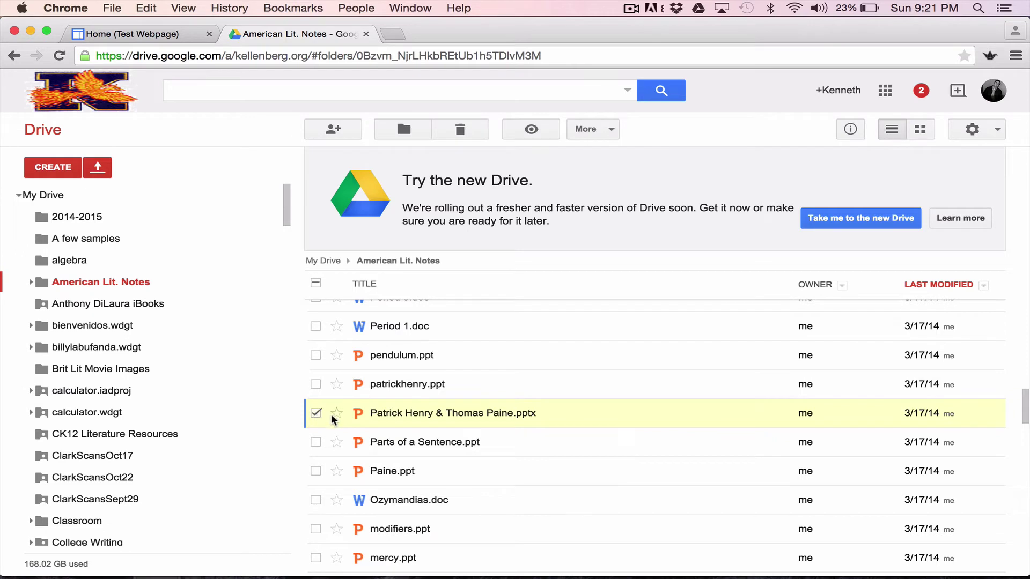
click(593, 129)
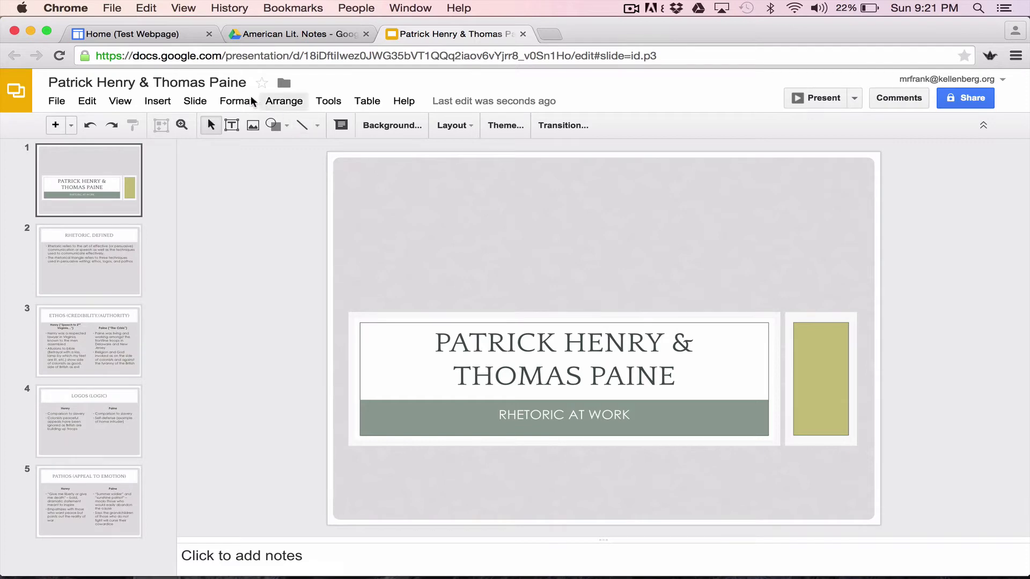
Append ' GSlides' to the title, naming it 'Patrick Henry & Thomas Paine GSlides'.
click(239, 84)
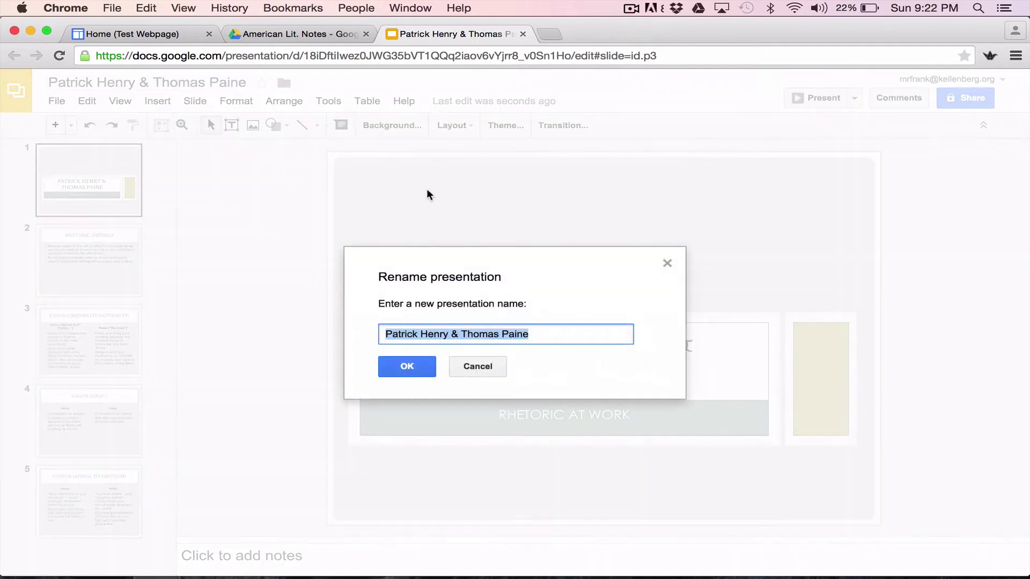
click(553, 332)
text(GSI)
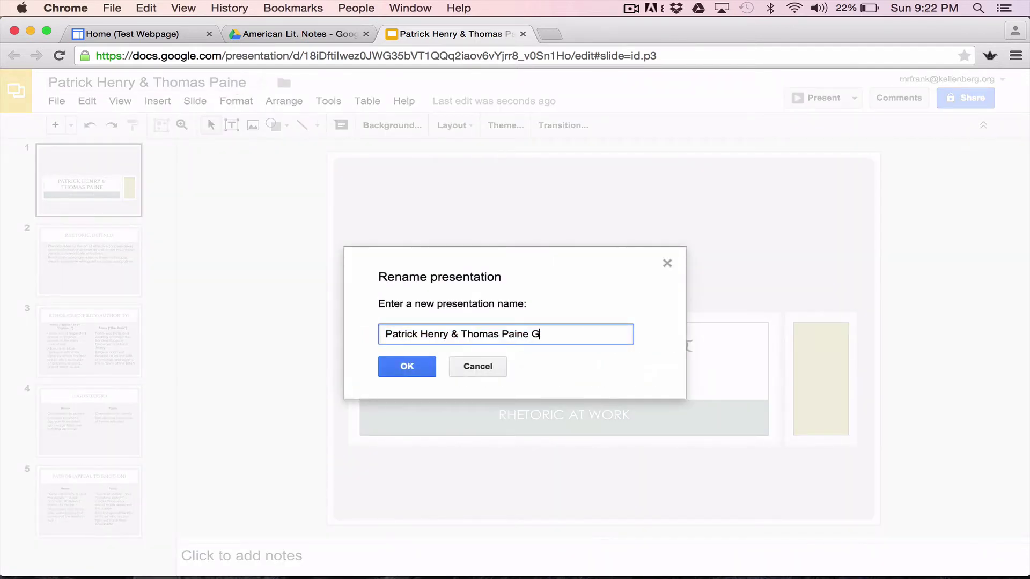
text(ides)
click(407, 366)
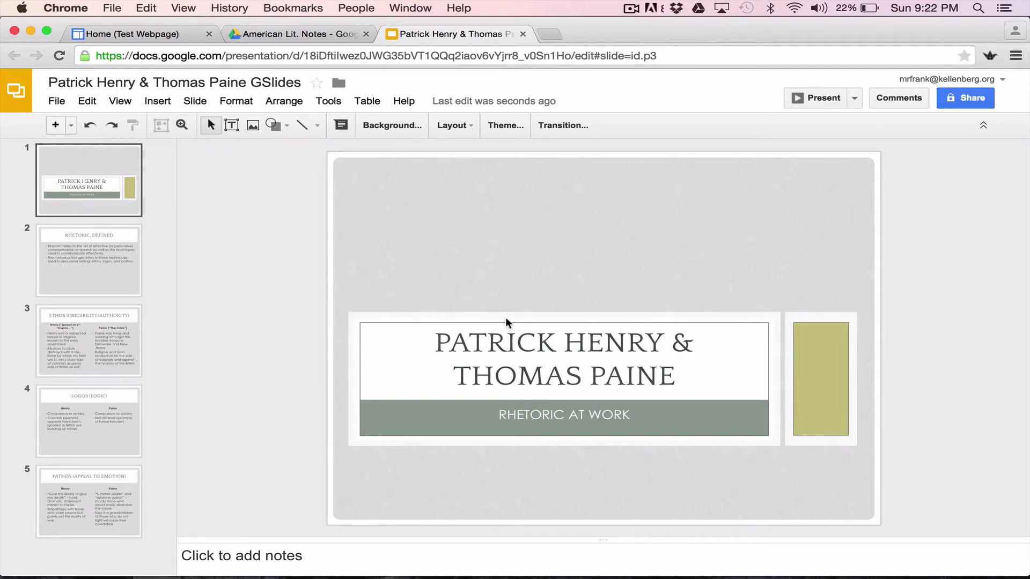
Set the presentation's link sharing to 'On - Public on the web' with view access.
click(951, 99)
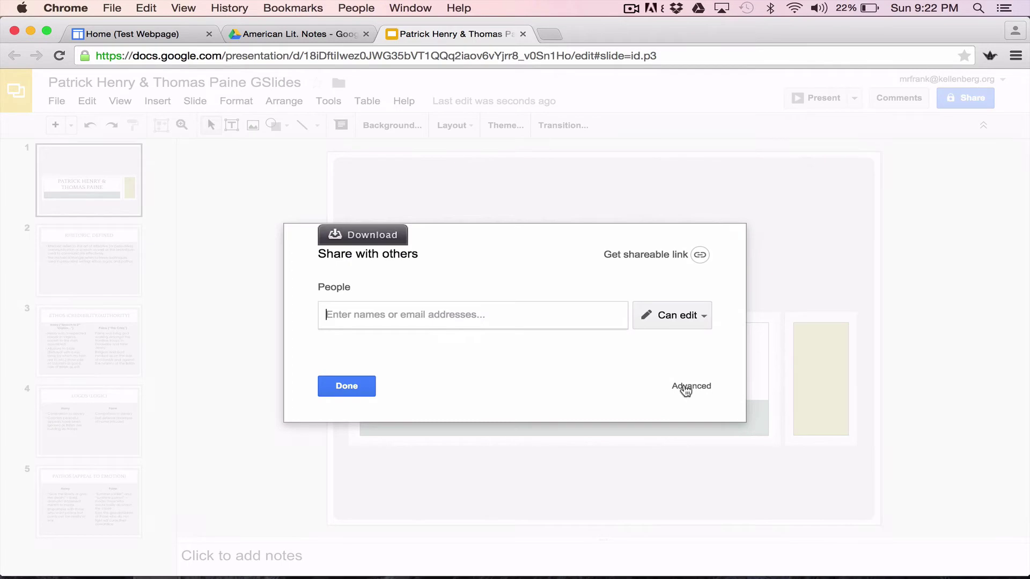
click(689, 386)
click(672, 260)
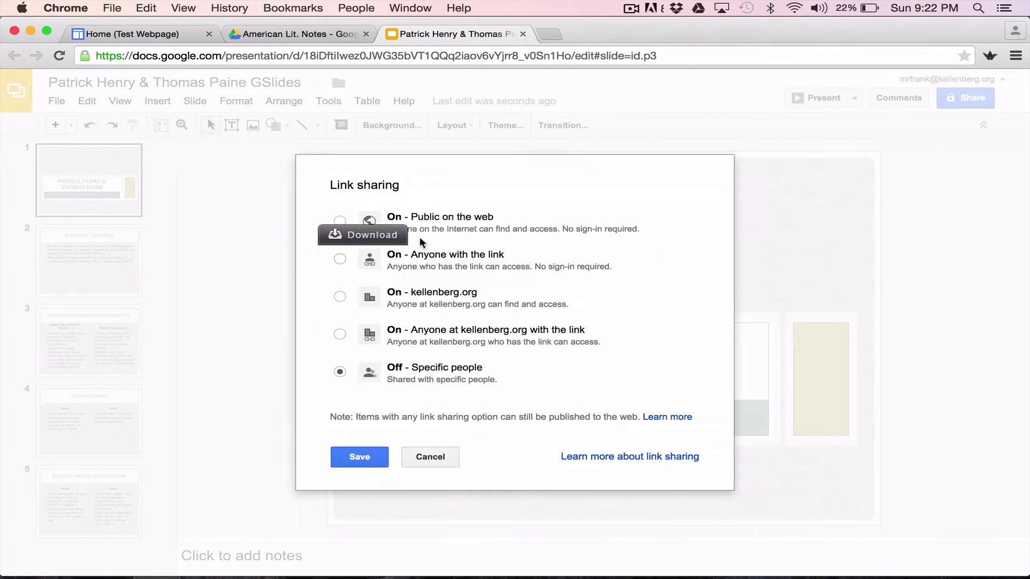
click(340, 221)
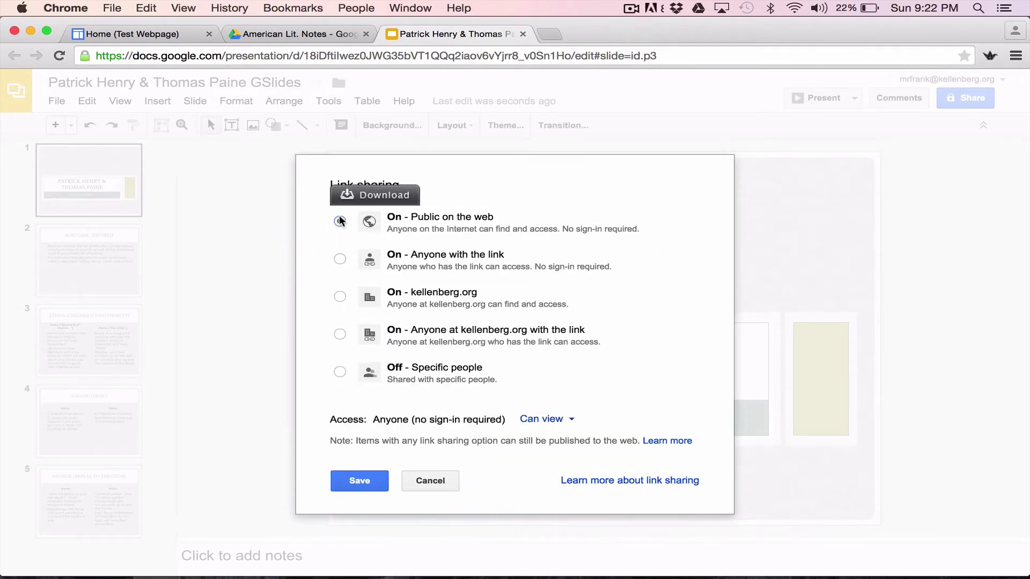
click(357, 479)
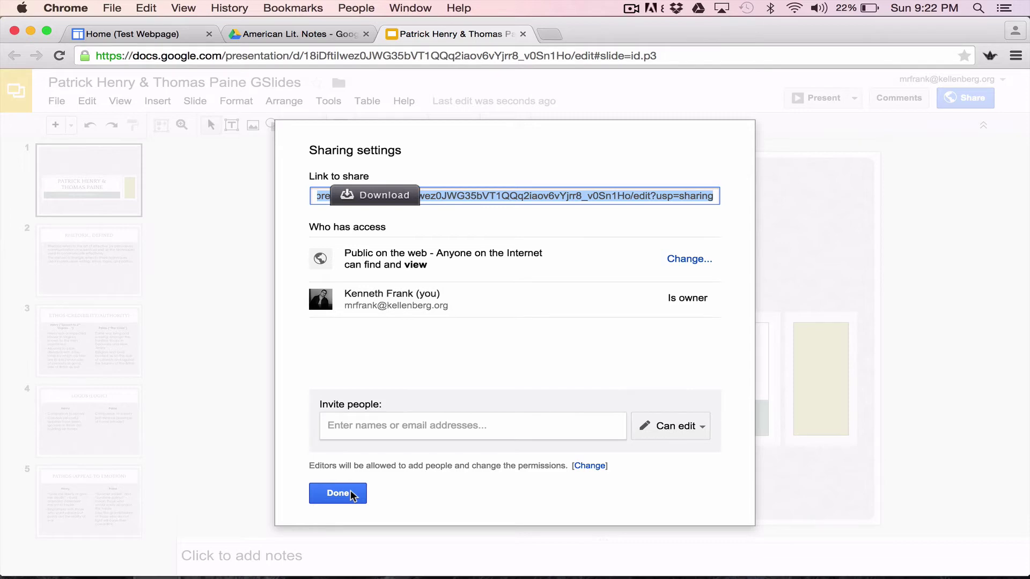
click(353, 496)
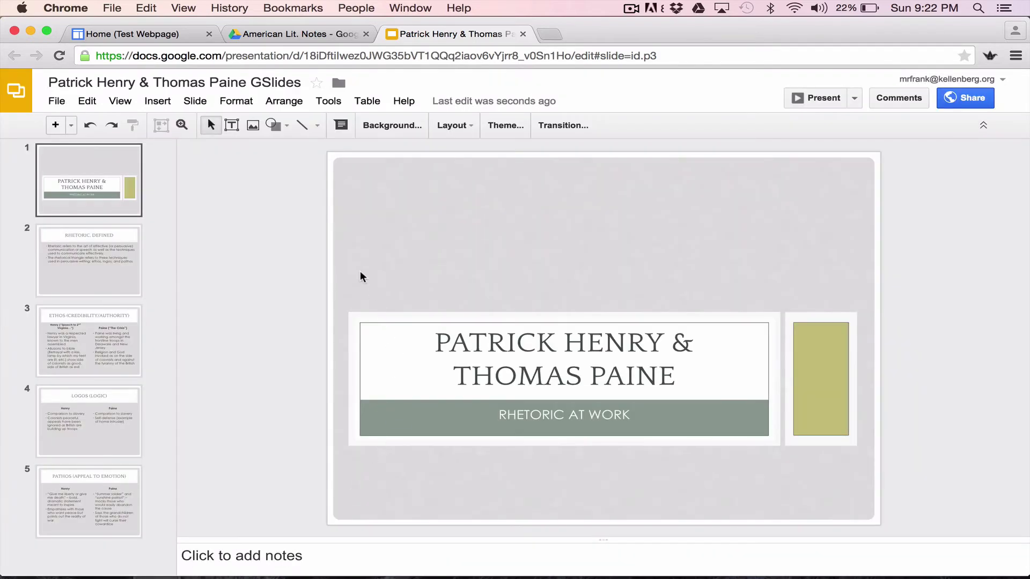
Insert the Drive presentation 'Patrick Henry & Thomas Paine GSlides' on Test Webpage Home, with border and title, and save.
click(178, 33)
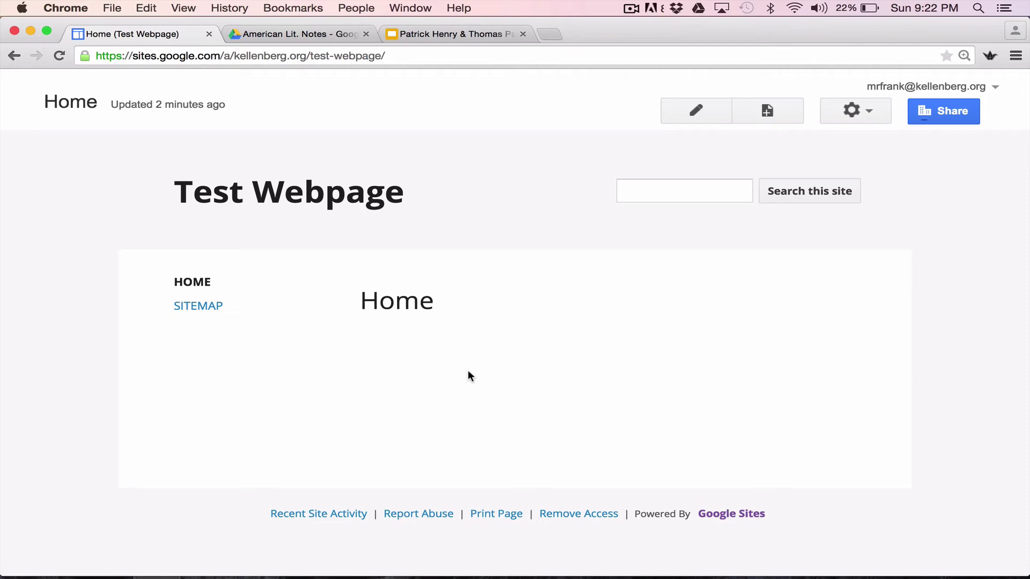
click(697, 105)
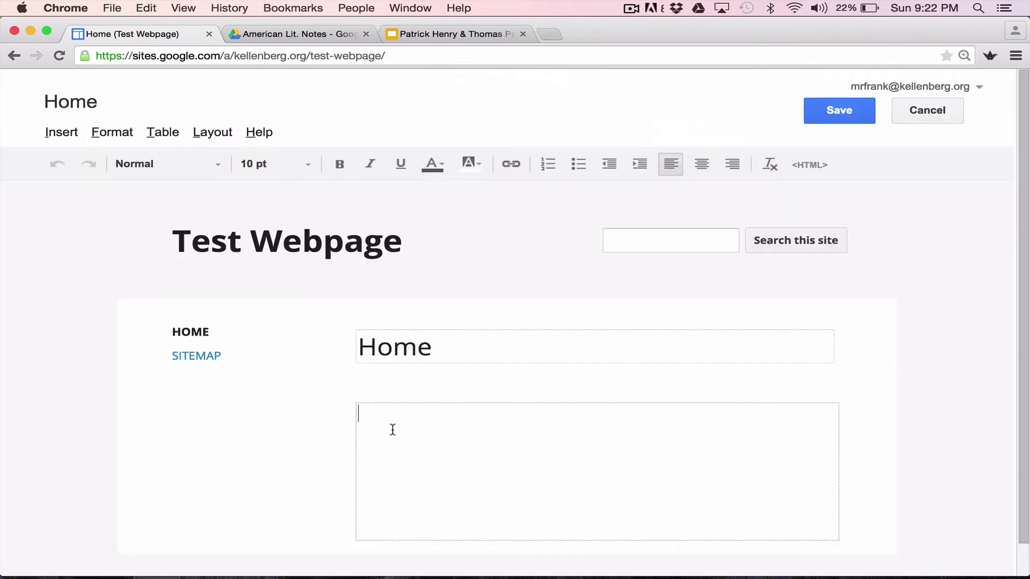
click(64, 131)
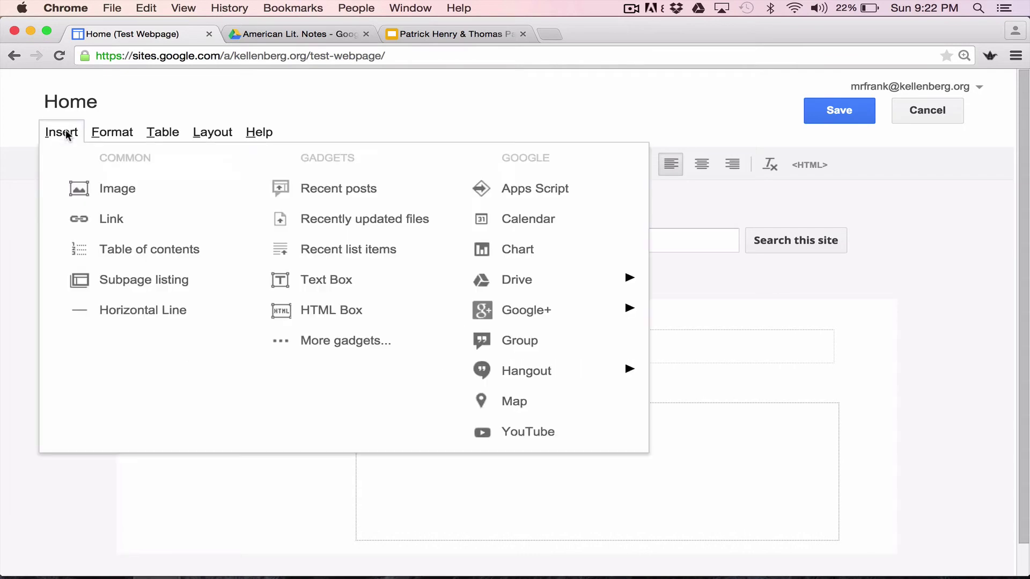
mouse_move(518, 286)
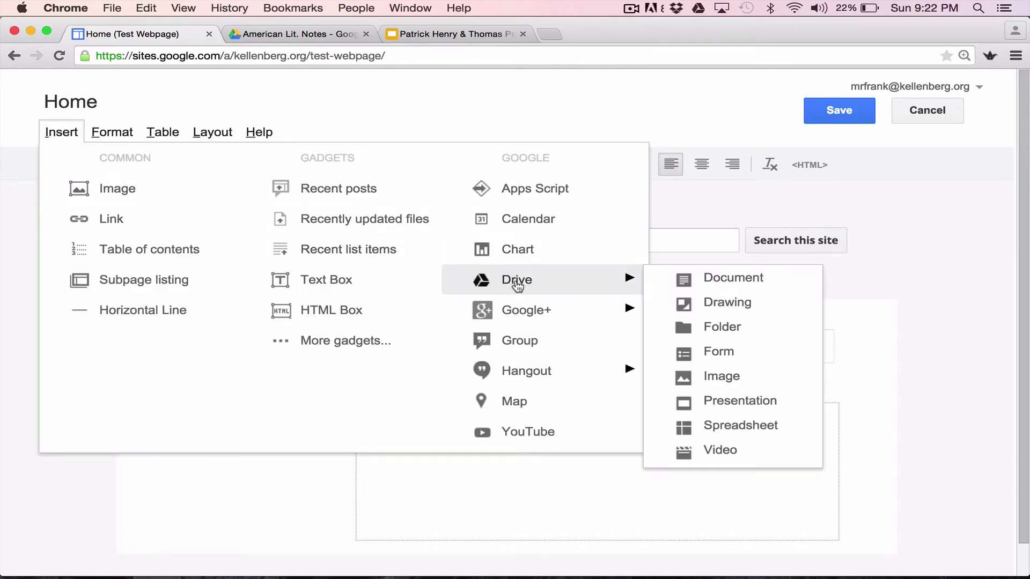
click(762, 401)
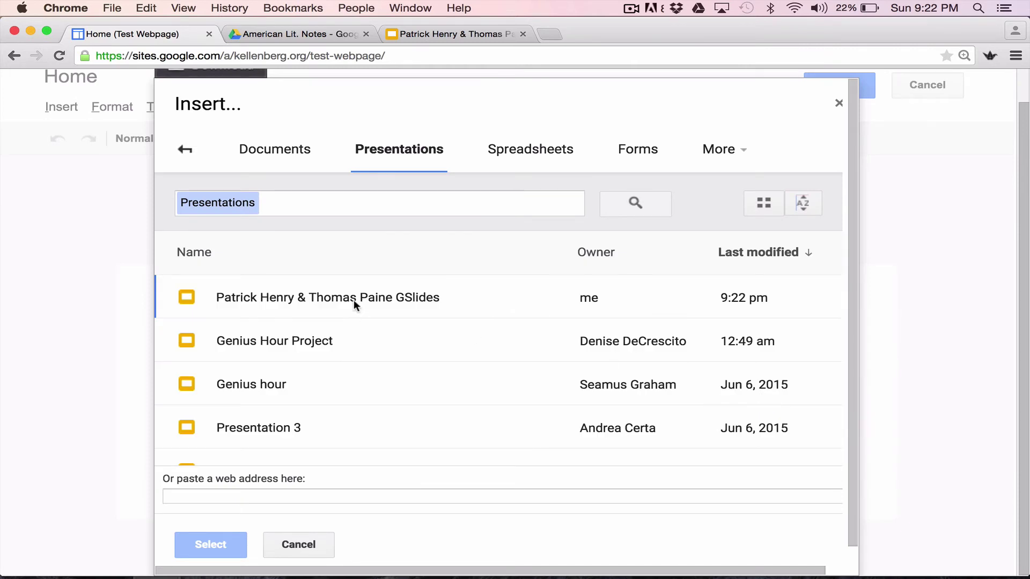
click(353, 300)
click(202, 540)
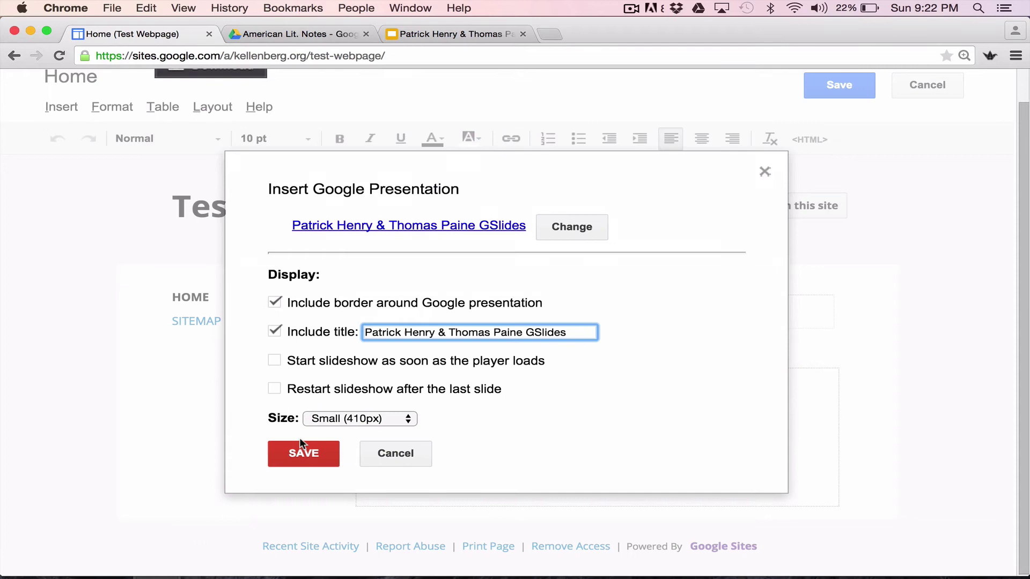
click(293, 456)
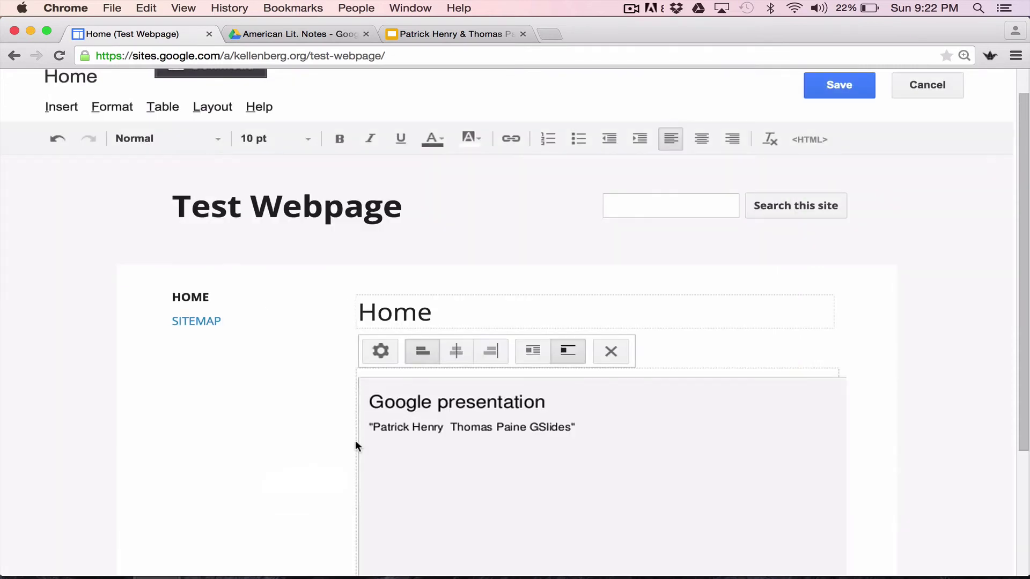
click(828, 85)
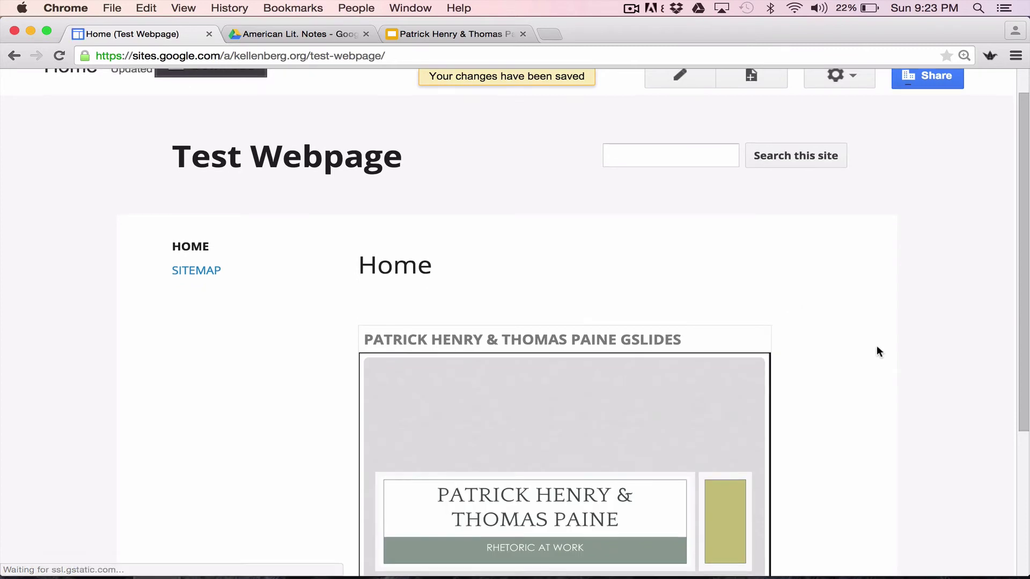
Scroll down the saved Home page to the embedded slideshow.
scroll(876, 349, down, 2)
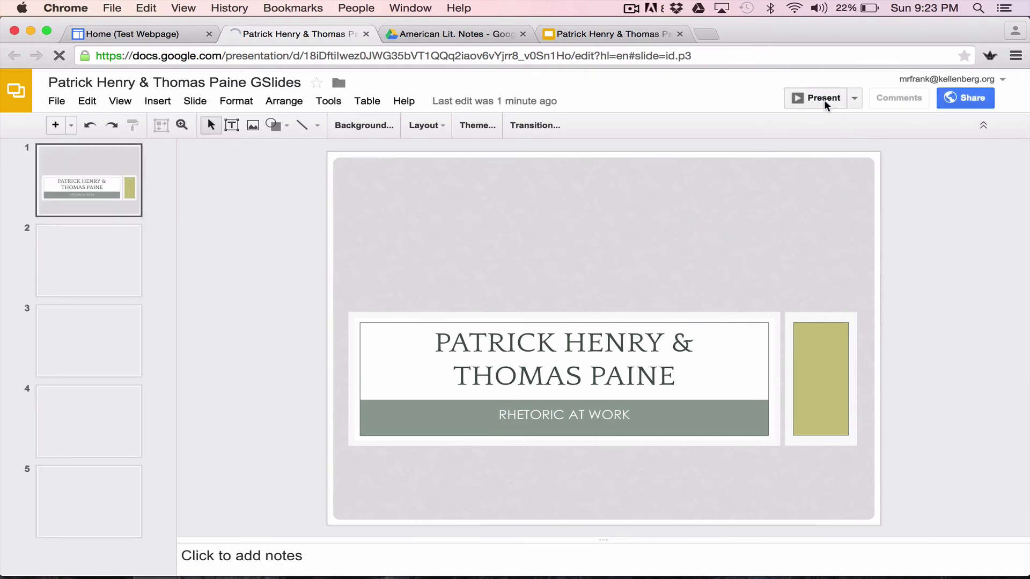
click(816, 99)
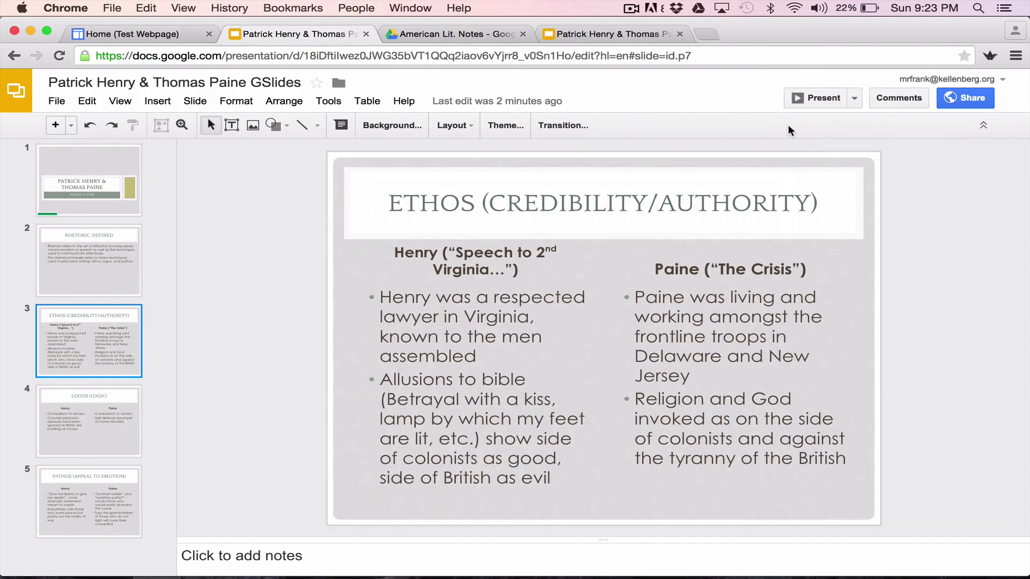
Return to the Test Webpage Home tab and scroll to the embedded slideshow.
click(138, 35)
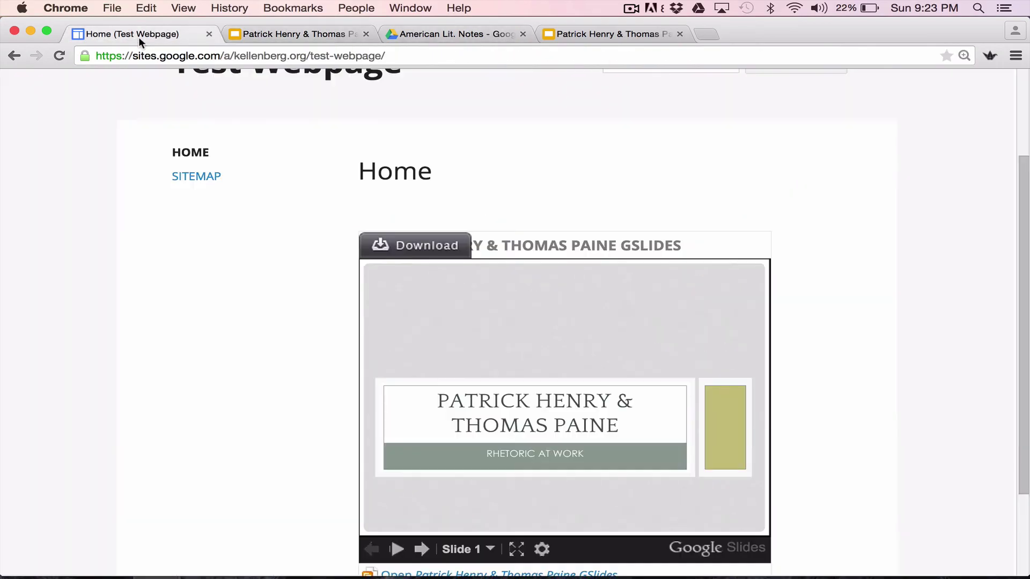
scroll(813, 329, down, 2)
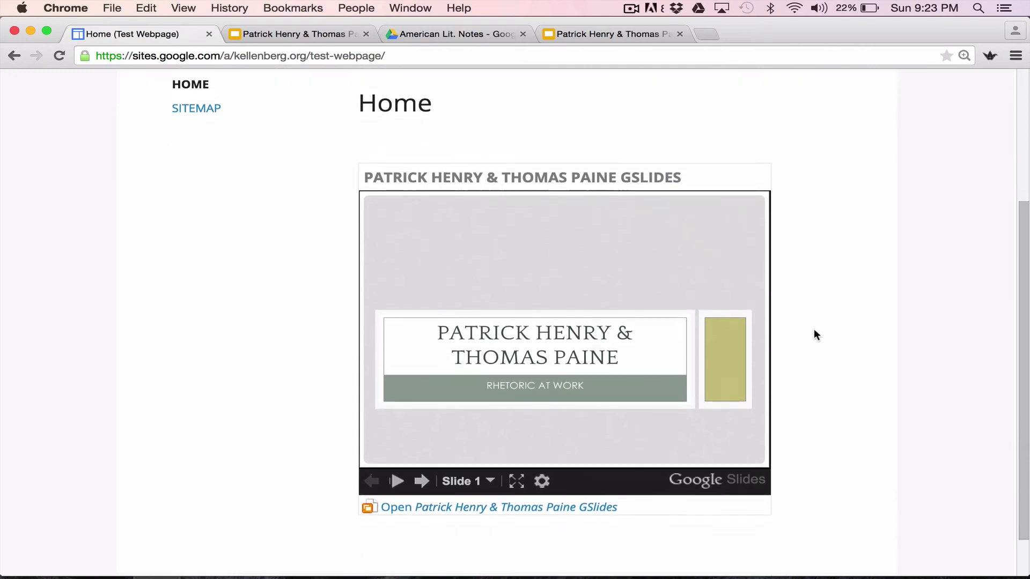
scroll(813, 329, up, 5)
scroll(813, 329, down, 5)
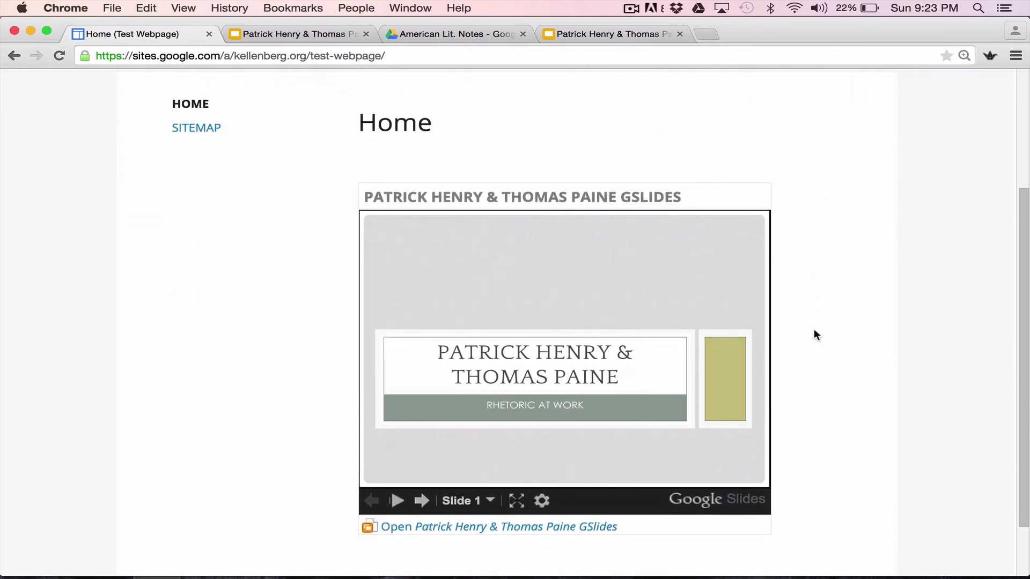
scroll(813, 329, up, 5)
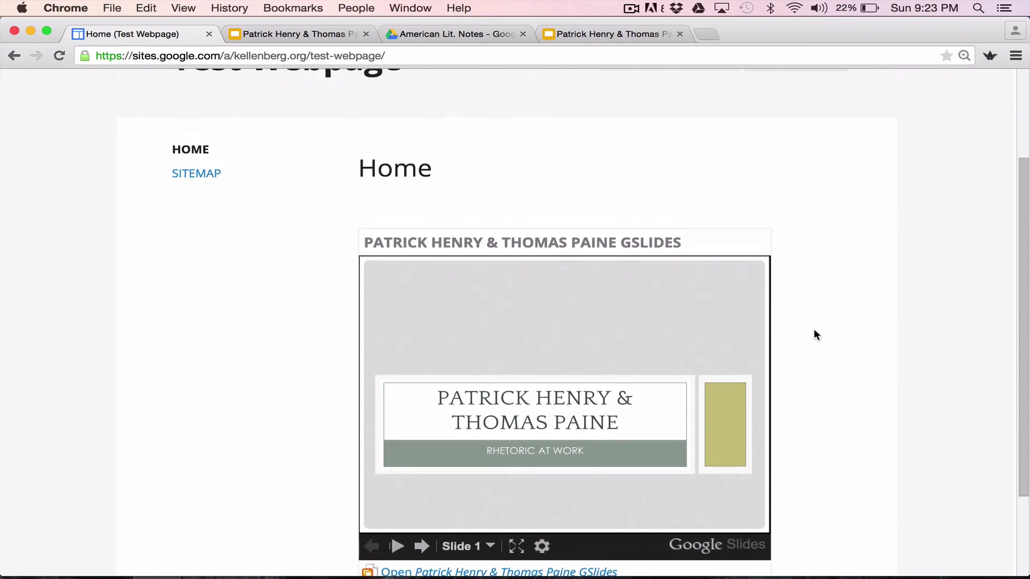
scroll(813, 329, down, 5)
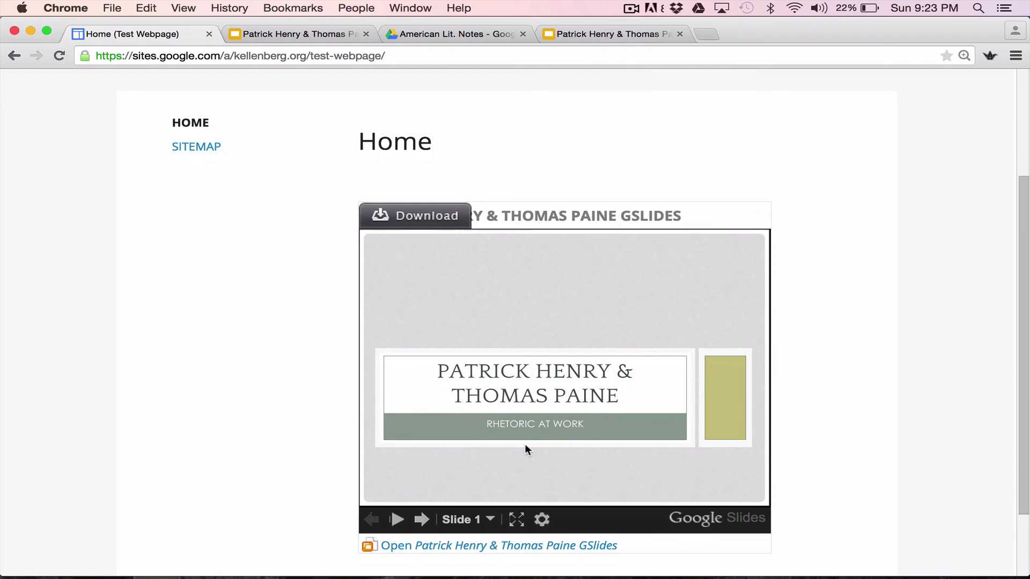
Jump the embedded slideshow to slide 2, 'Rhetoric, Defined'.
click(474, 518)
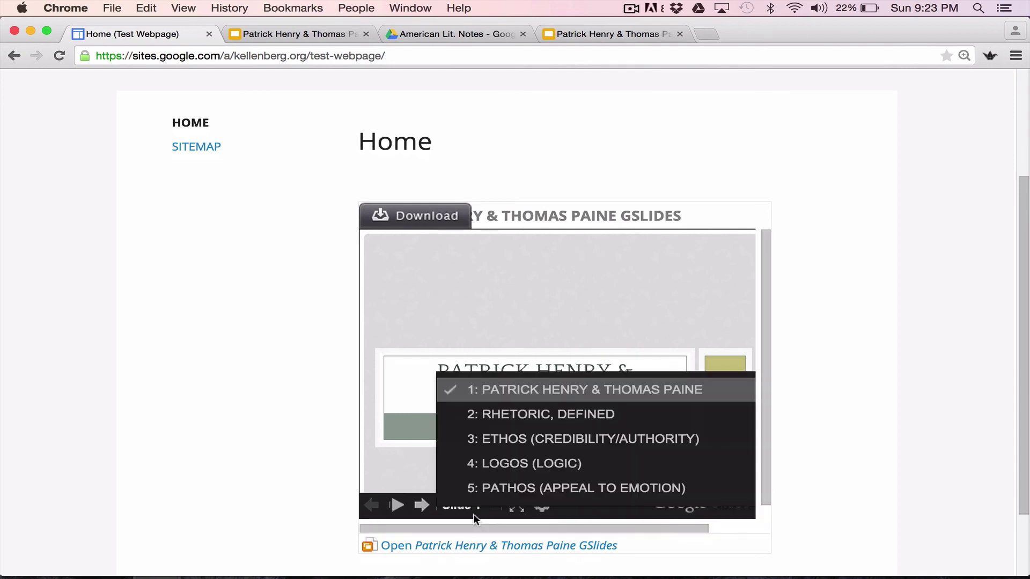
click(527, 401)
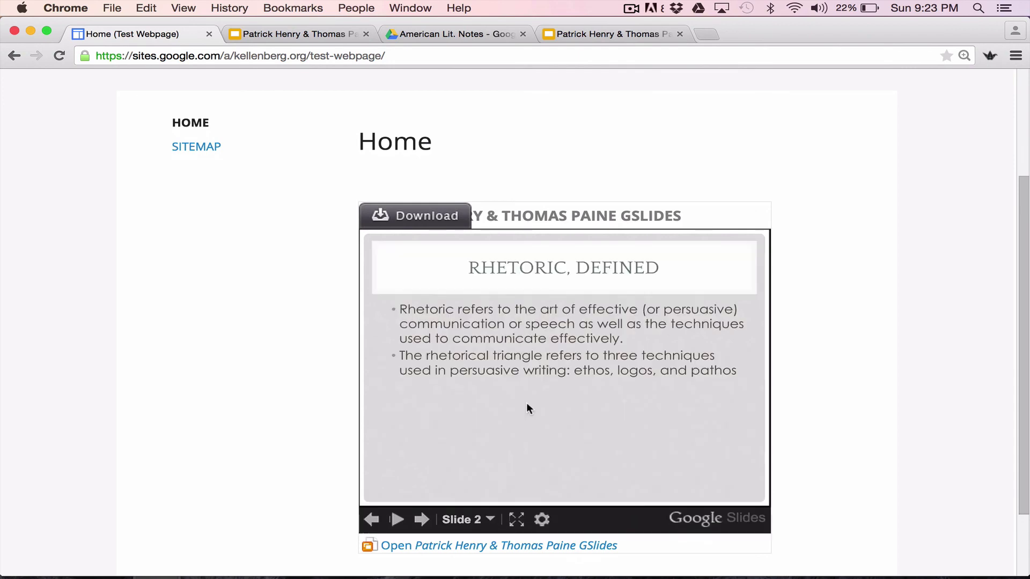
click(542, 520)
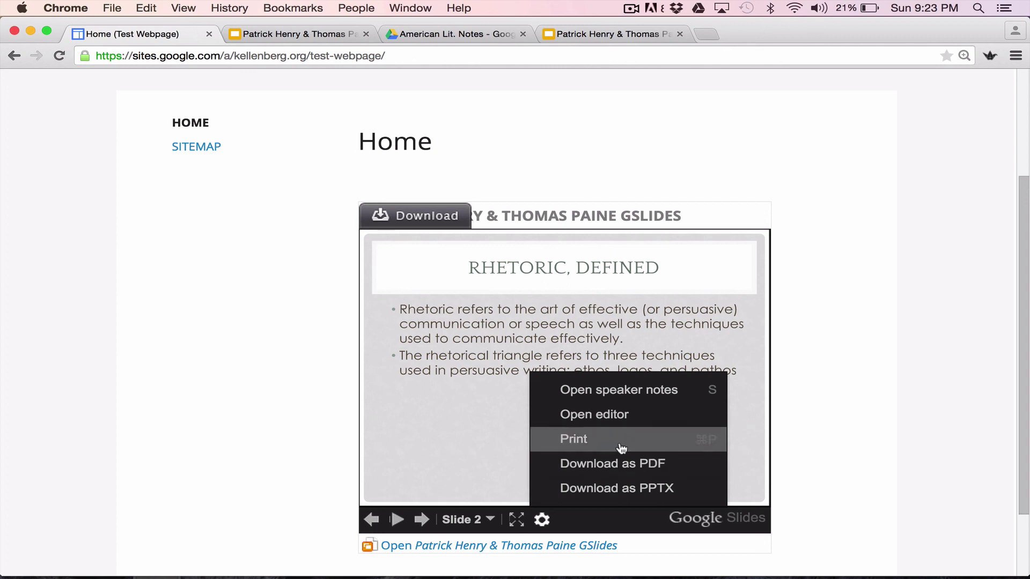
click(932, 417)
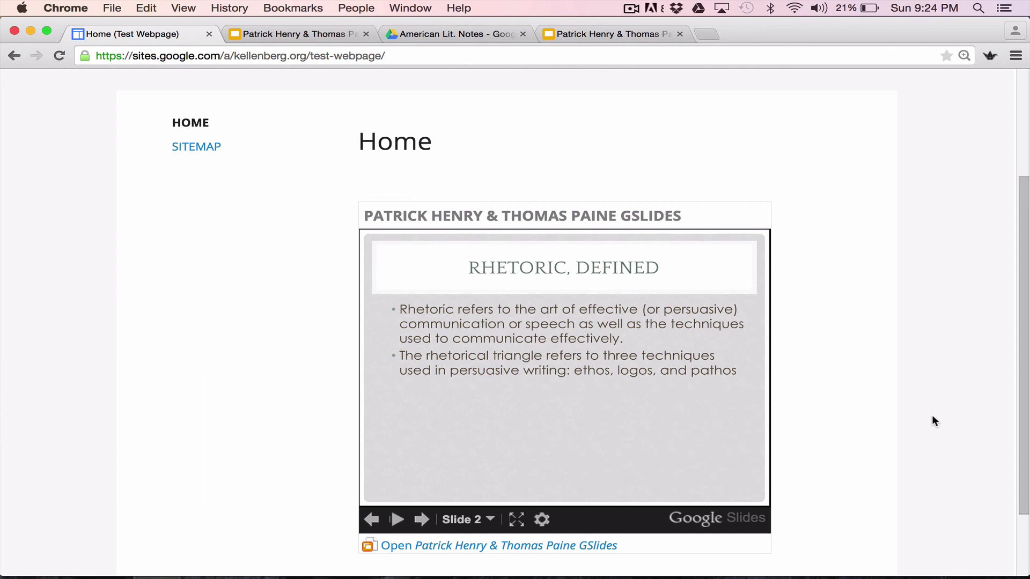
scroll(931, 414, up, 3)
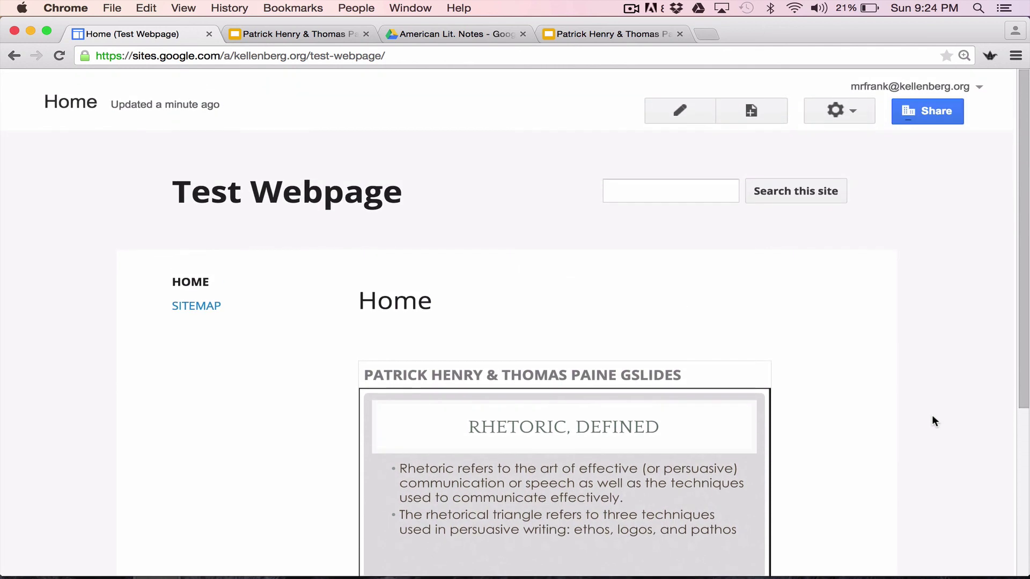